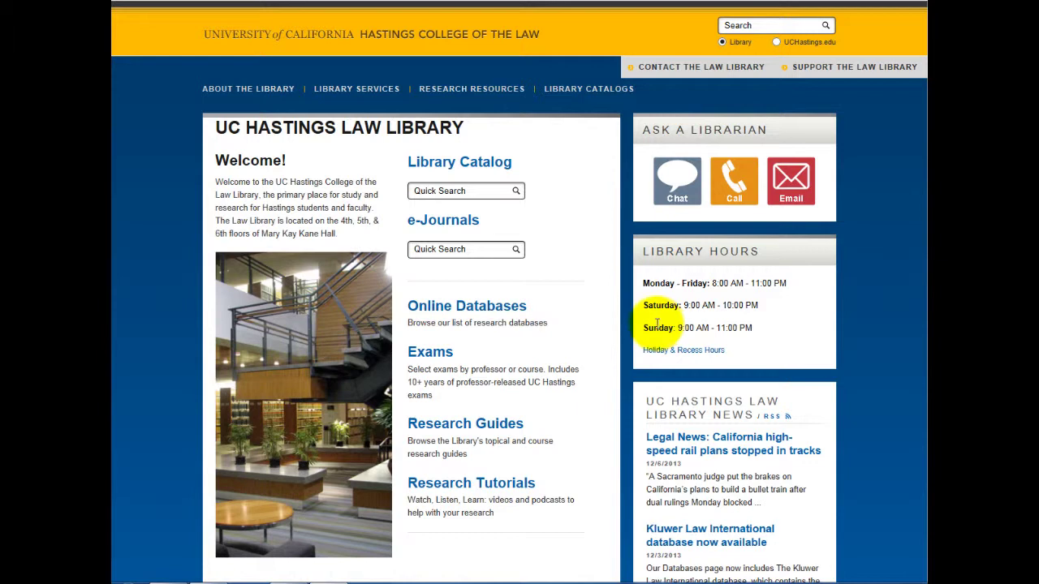
- Open HeinOnline from the UC Hastings library's online databases starting with H
left_click(507, 308)
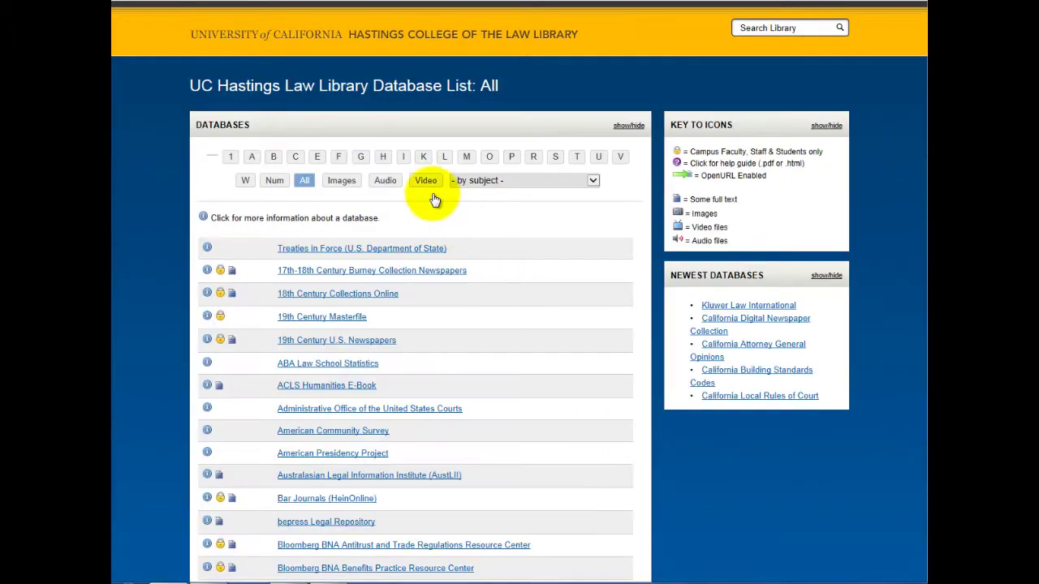
left_click(385, 158)
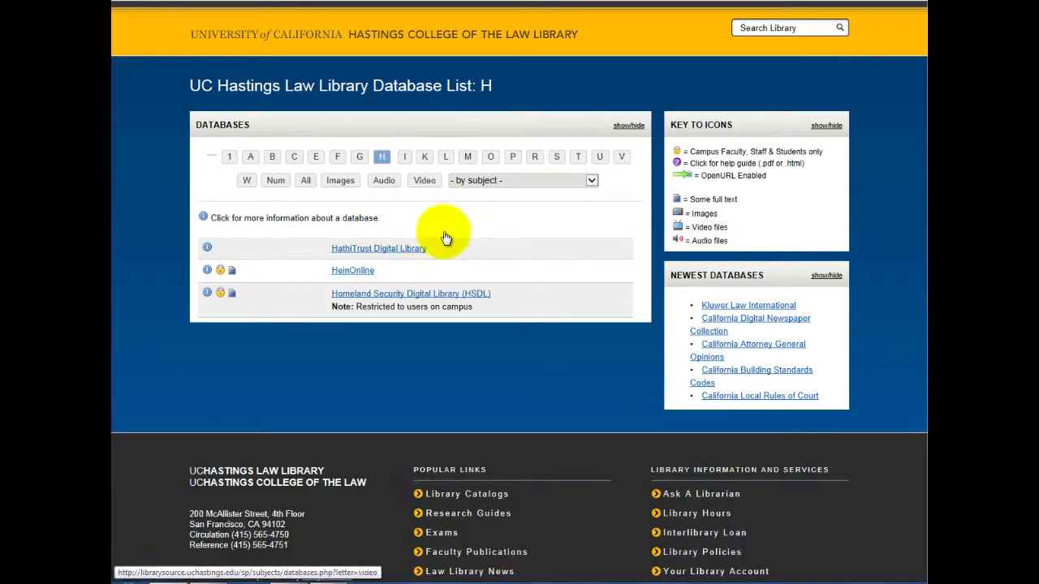
left_click(364, 273)
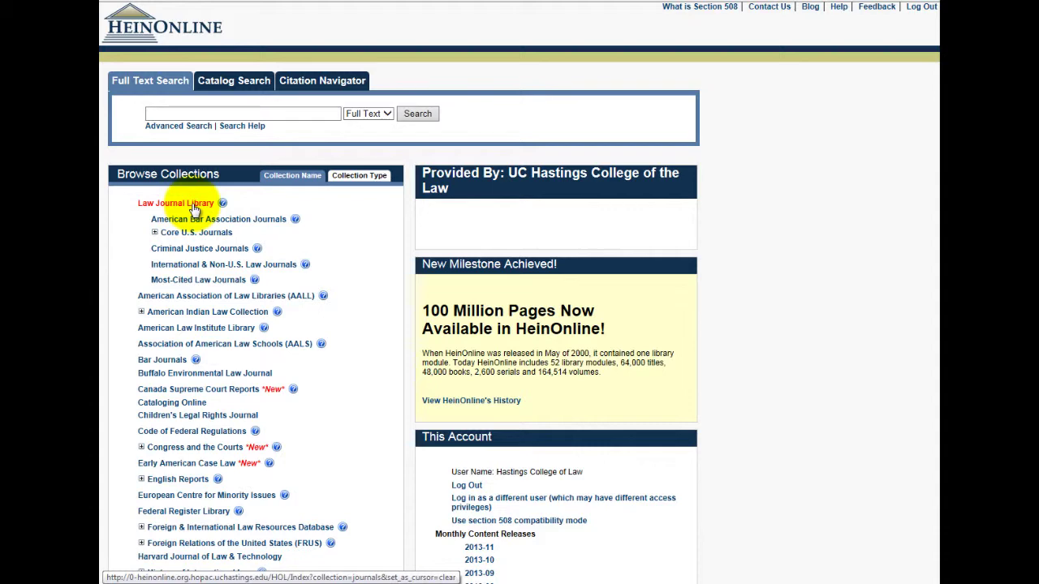
- Open the Law Journal Library collection and show its search options
left_click(194, 204)
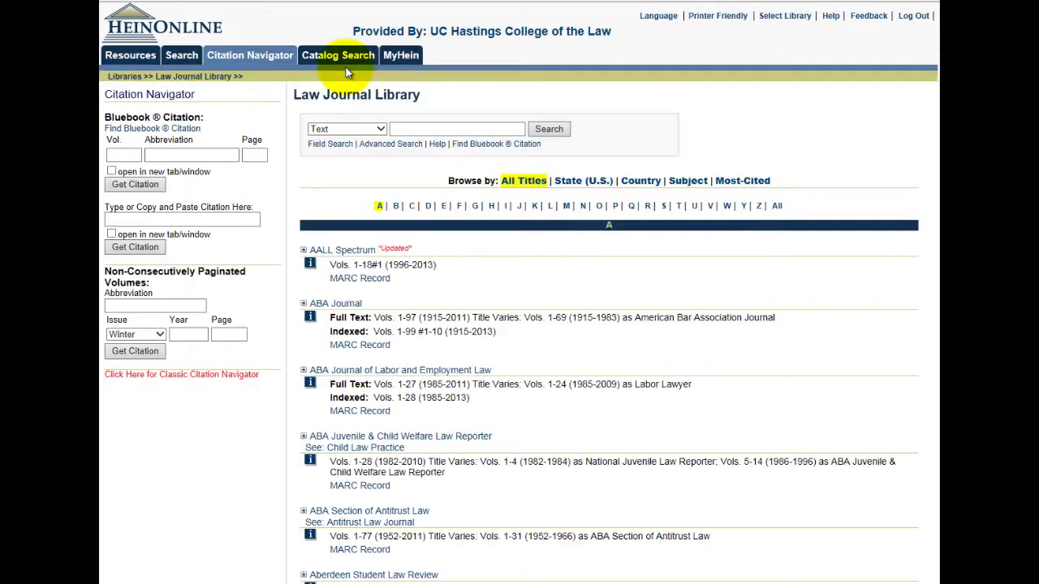
left_click(182, 57)
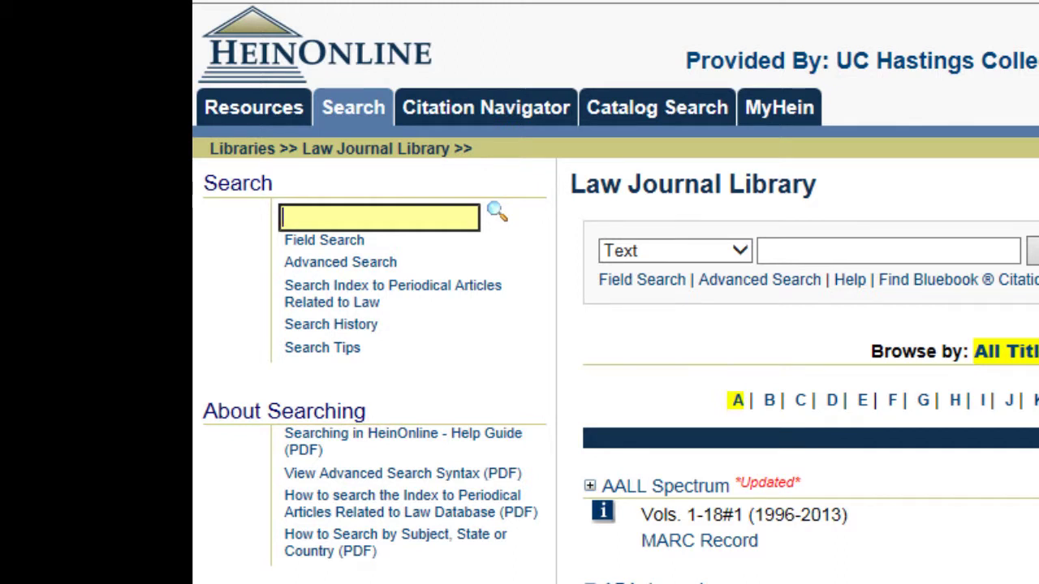
- Quick-search the Law Journal Library for "implicit bias" AND court
type("\"implicit bias\" AND court")
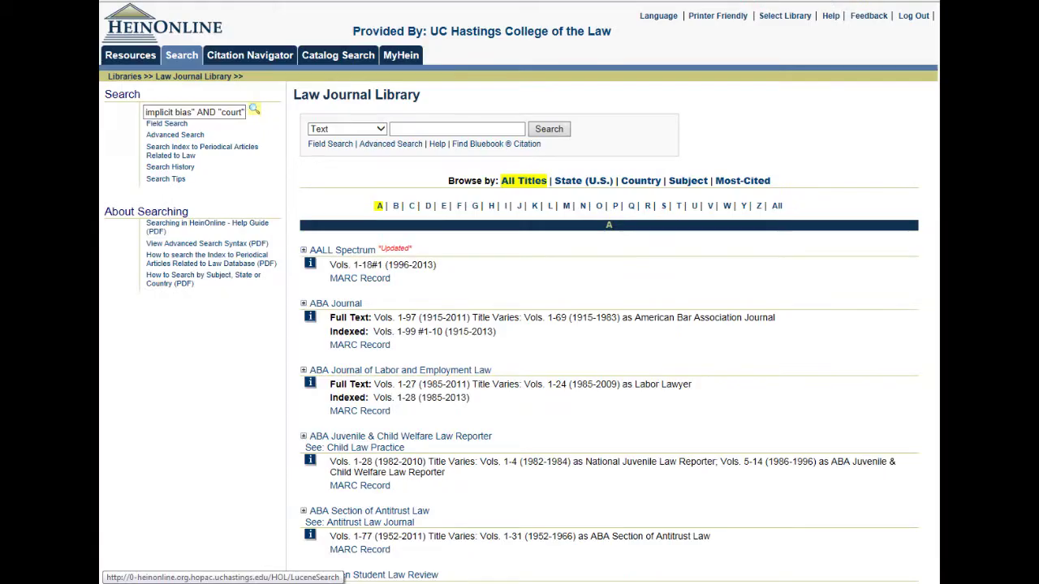
left_click(488, 208)
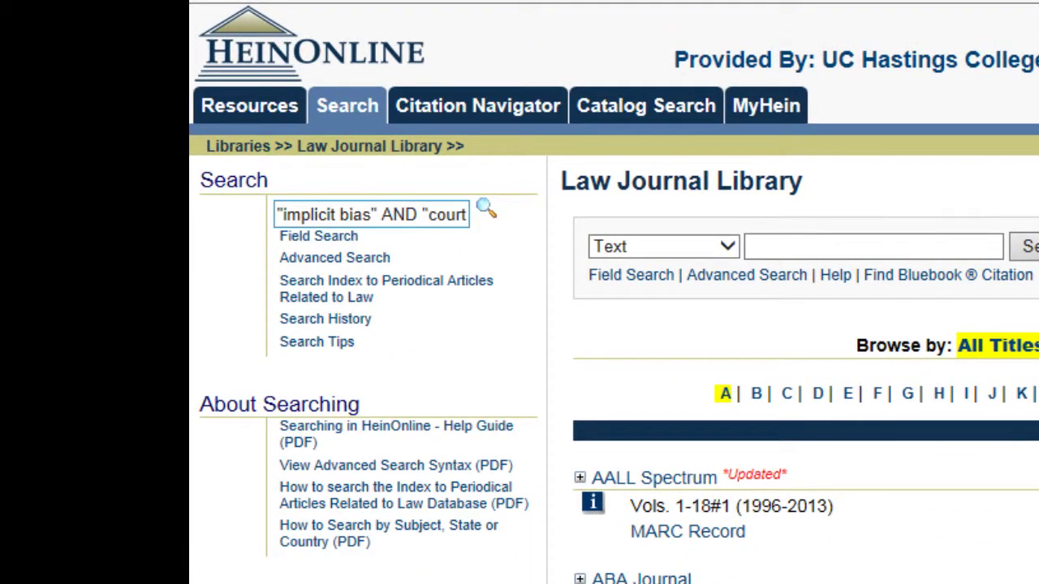
- Replace the old query with title:"implicit bias" and run the search
key("ctrl+a")
key("BackSpace")
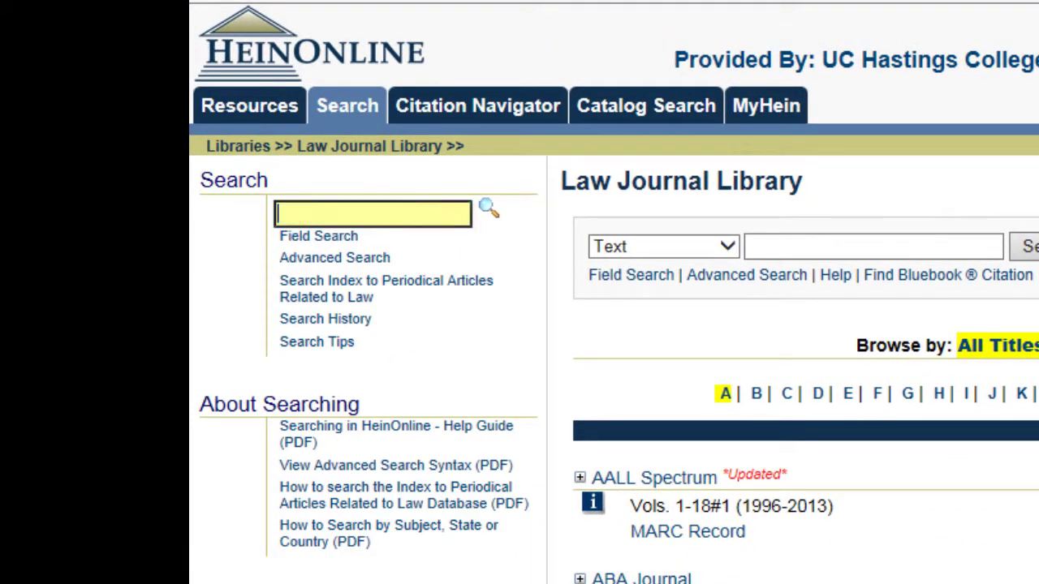
type("title:\"implicit")
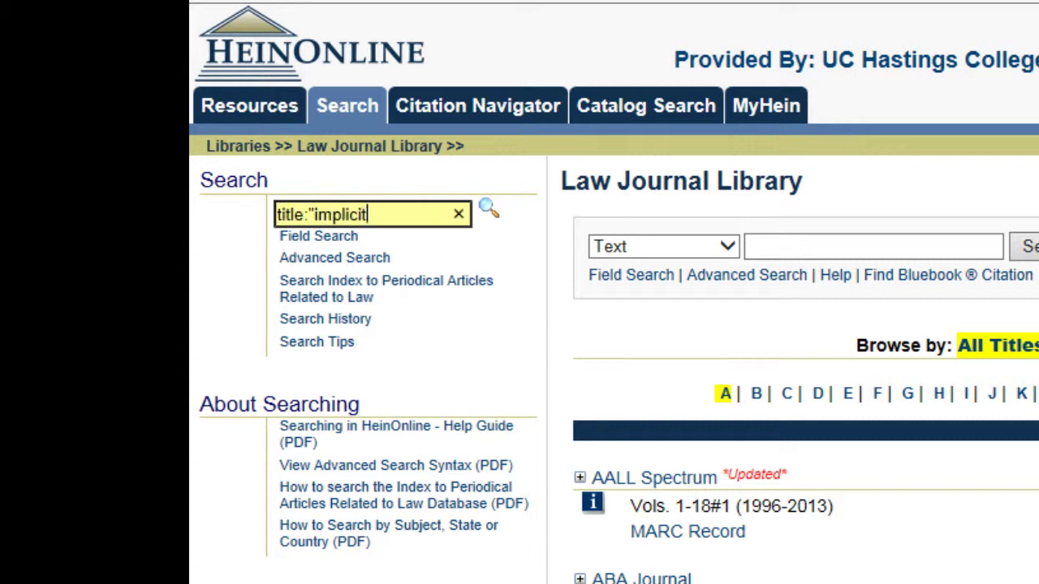
type(" bias\"")
left_click(485, 208)
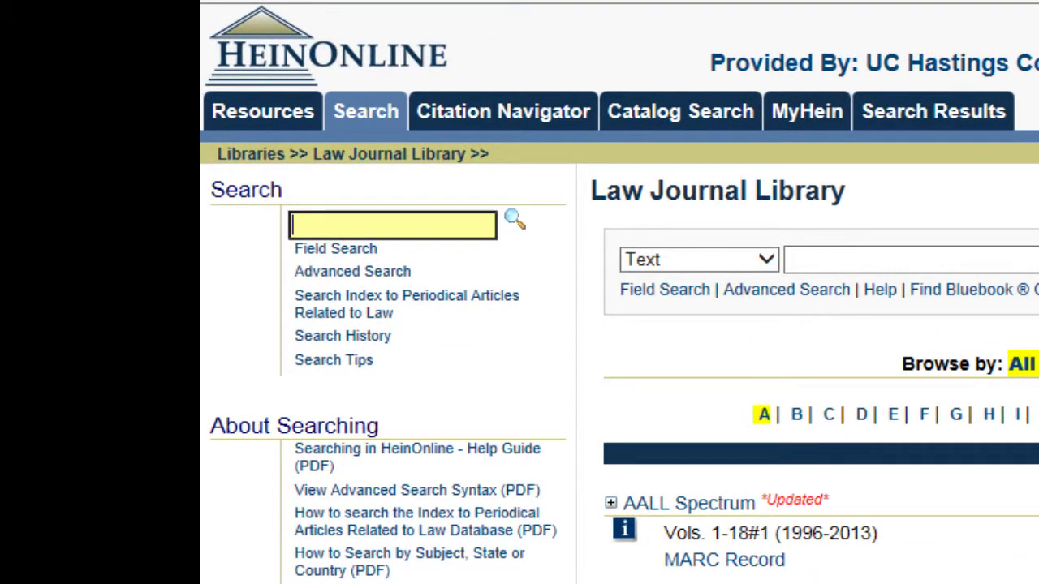
- Run the proximity search "implicit bias" ~5 court
type("\"implicit bias\" ~5 court")
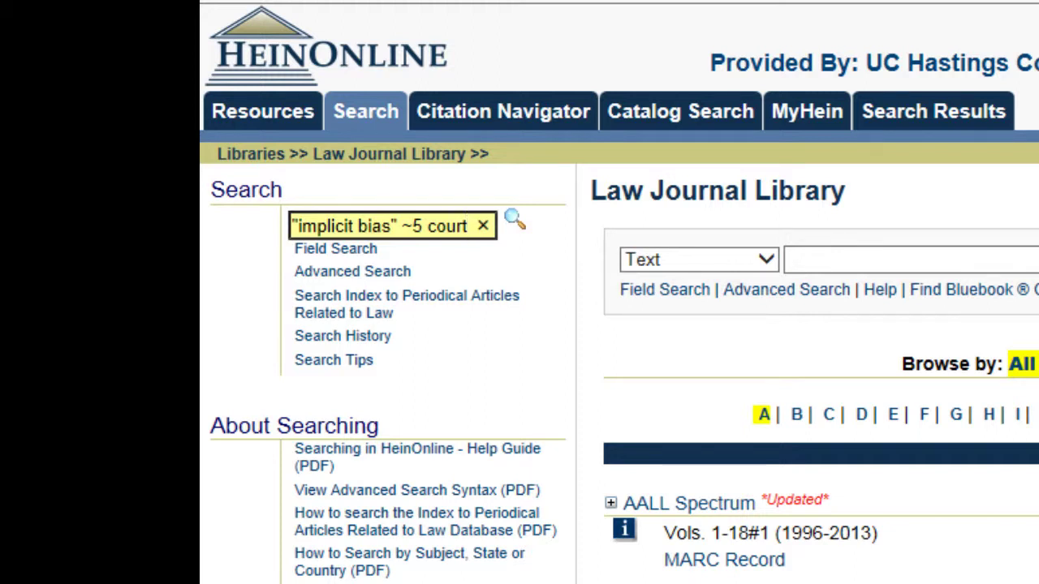
key("Return")
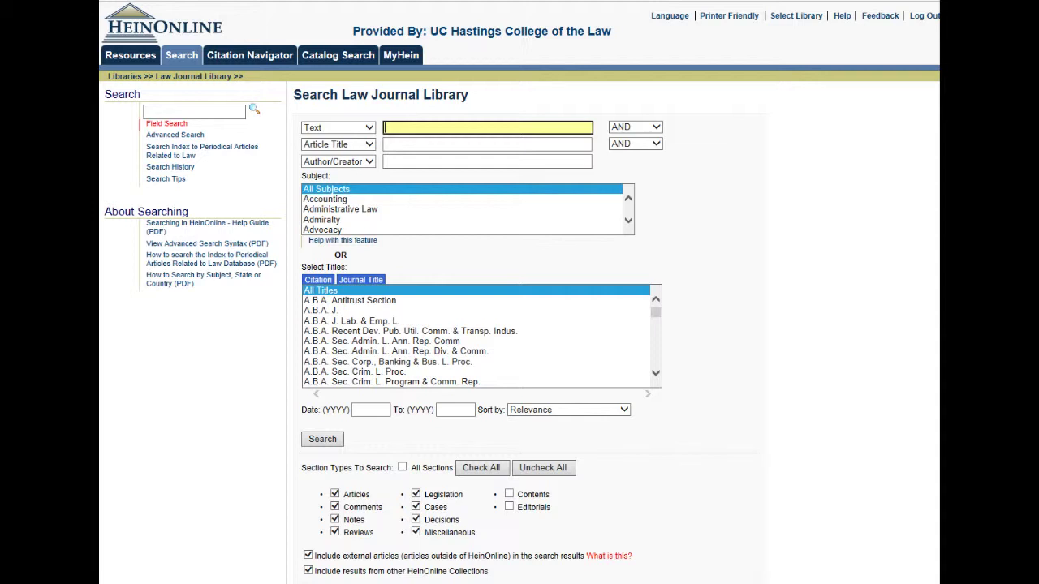
- Run a field search with "implicit bias" in the Article Title field
left_click(487, 144)
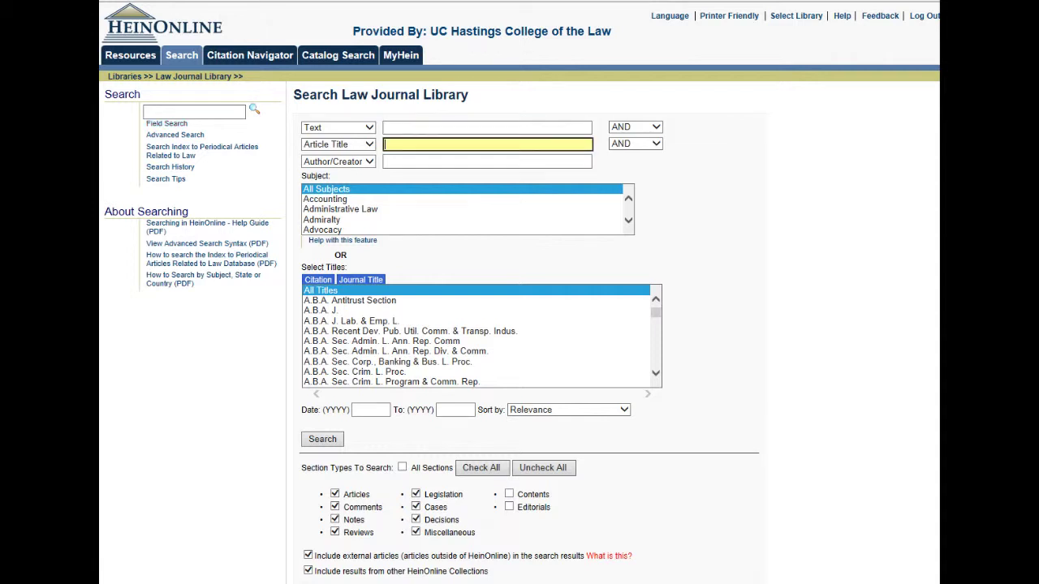
type("\"implicit bias\"")
key("Return")
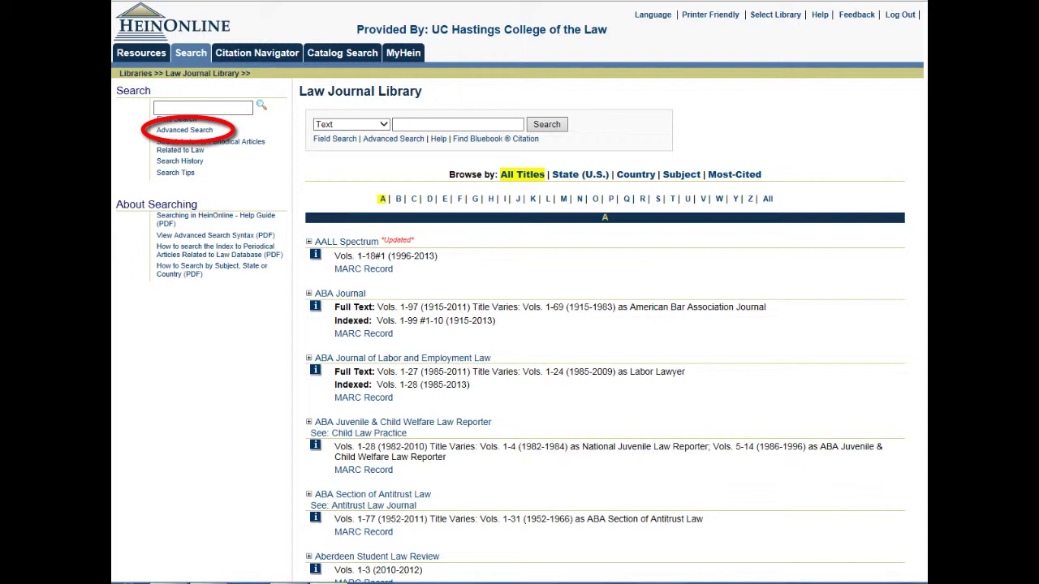
- Open the Advanced Search form and focus its Search for box
left_click(184, 130)
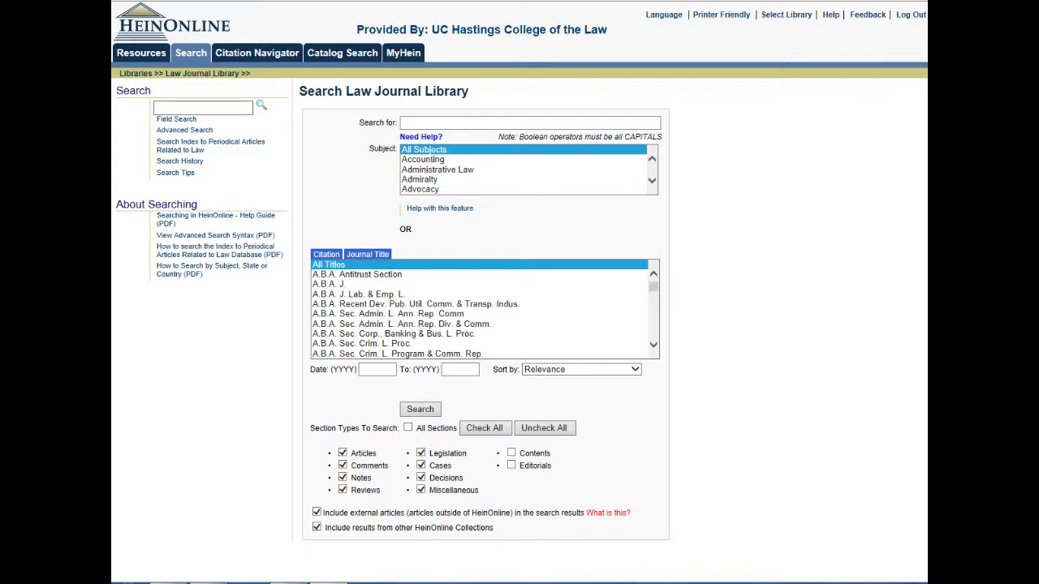
left_click(530, 123)
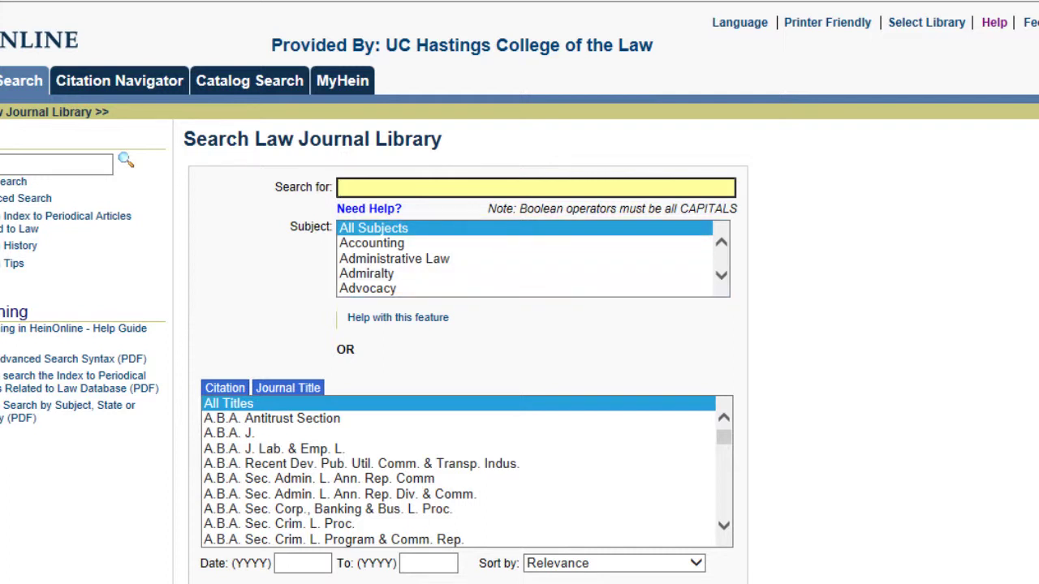
- Submit title:"implicit bias" AND courts, with the author creator term and date:[2003 TO 2013]
key("ctrl+v")
key("Home")
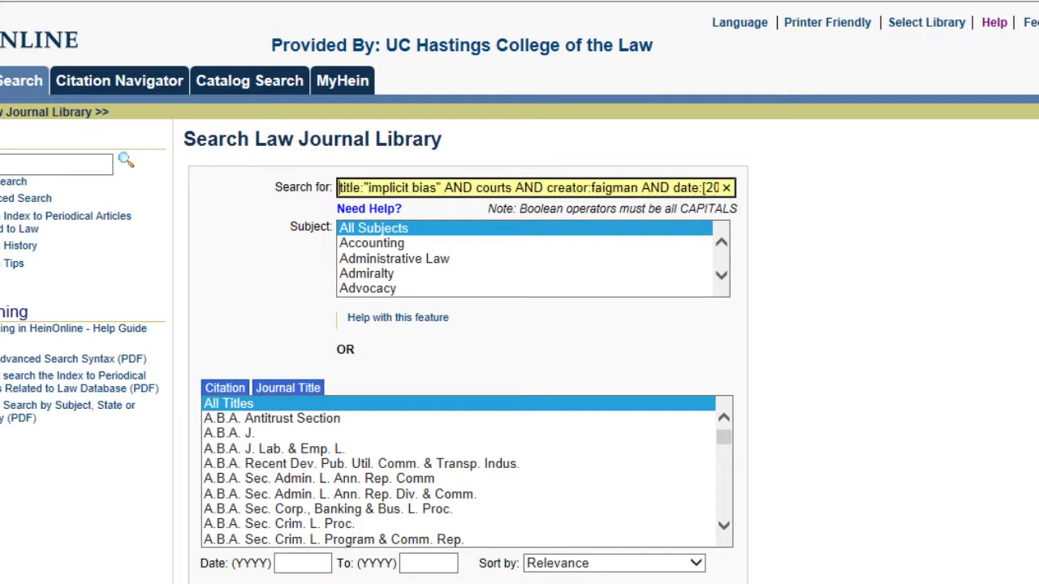
key("Right")
key("Right")
key("Right")
key("Right")
key("Right")
key("Right")
key("Right")
key("Right")
key("Right")
key("Right")
key("Right")
key("Right")
key("Right")
key("Right")
key("Right")
key("Right")
key("Right")
key("Right")
key("Right")
key("Right")
key("Right")
key("Right")
key("Right")
key("Right")
key("Right")
key("Right")
key("Right")
key("Right")
key("Right")
key("Right")
key("Right")
key("Right")
key("Right")
key("Right")
key("Right")
key("Right")
key("Right")
key("Right")
key("Right")
key("Right")
key("Right")
key("Right")
key("Right")
key("Right")
key("Right")
key("Right")
key("Right")
key("Right")
key("Right")
key("Right")
key("Right")
key("Right")
key("Right")
key("Right")
key("Right")
key("Right")
key("Right")
key("Right")
key("Right")
key("Right")
key("Right")
key("Right")
key("Right")
key("Right")
key("Right")
key("Right")
key("Right")
key("Right")
key("Right")
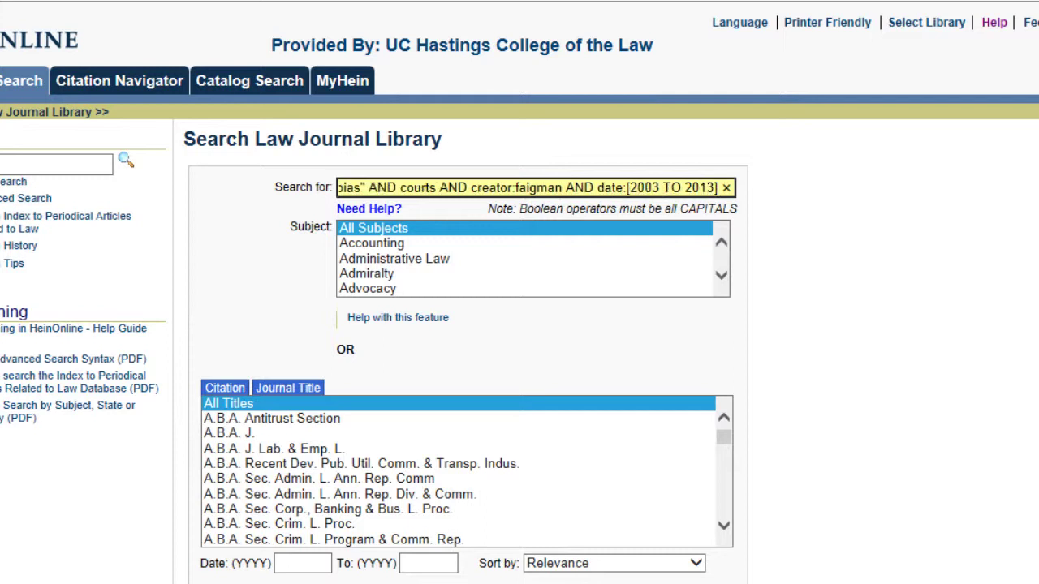
key("Tab")
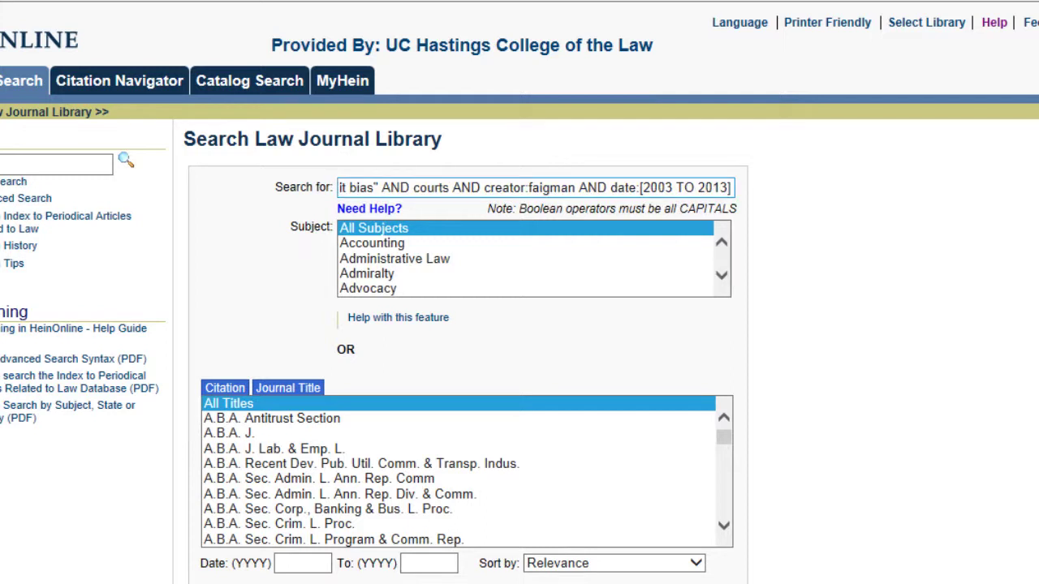
key("Return")
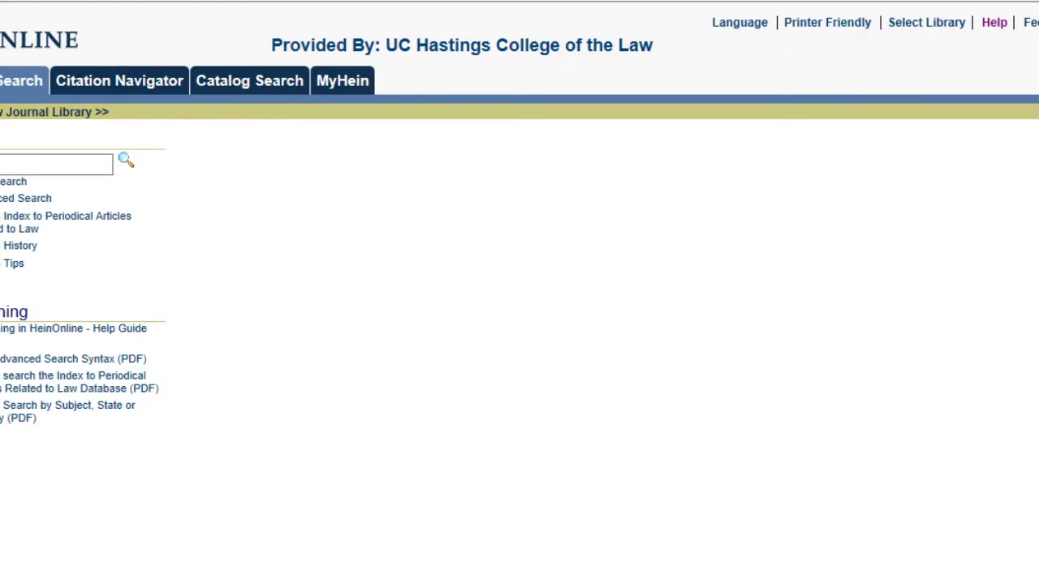